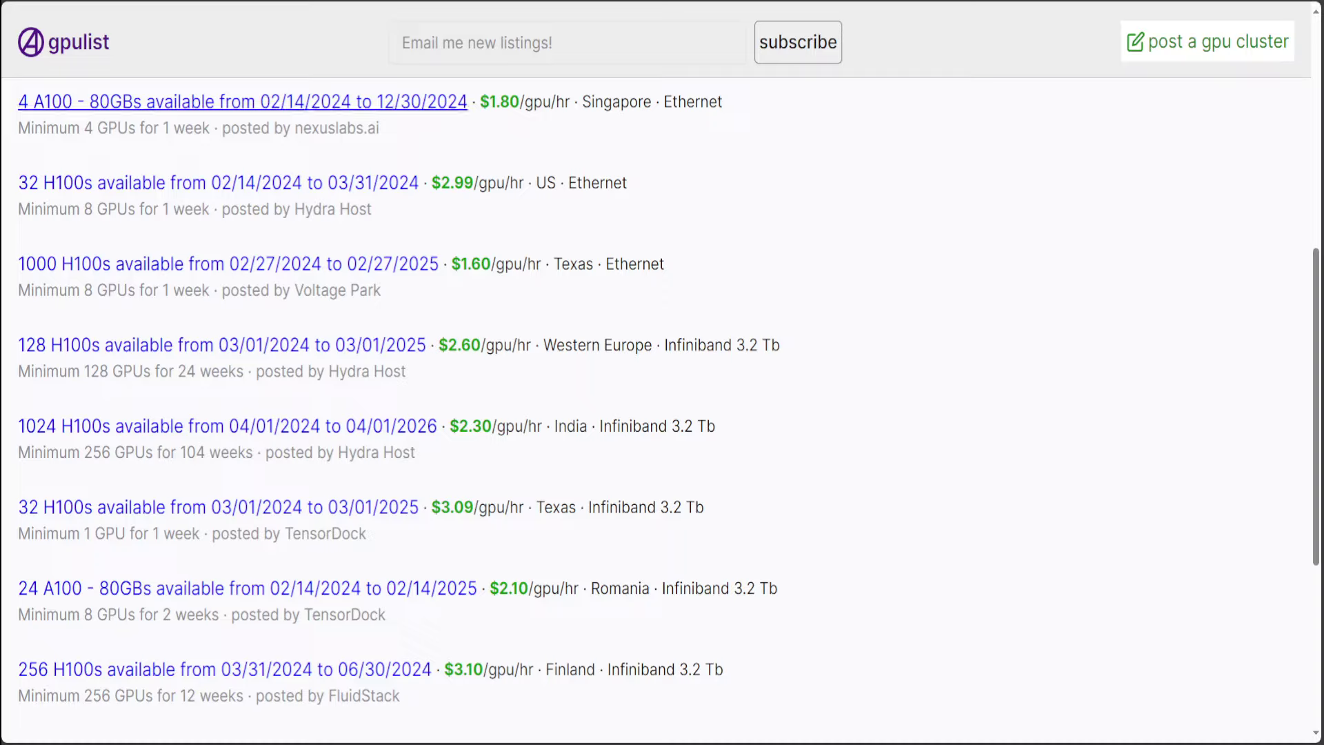
Open the Singapore 4 A100 - 80GB listing and scroll down through its specifications.
click(335, 103)
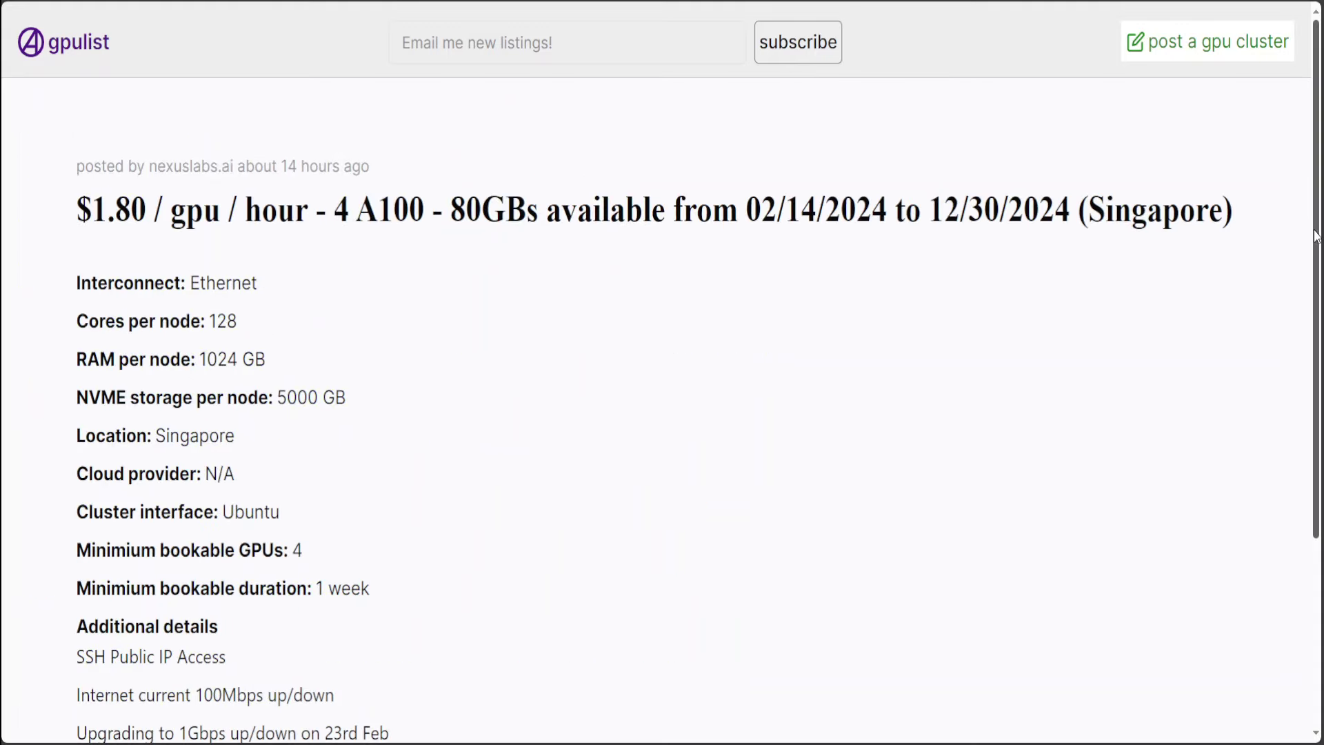
drag(1318, 236, 1318, 257)
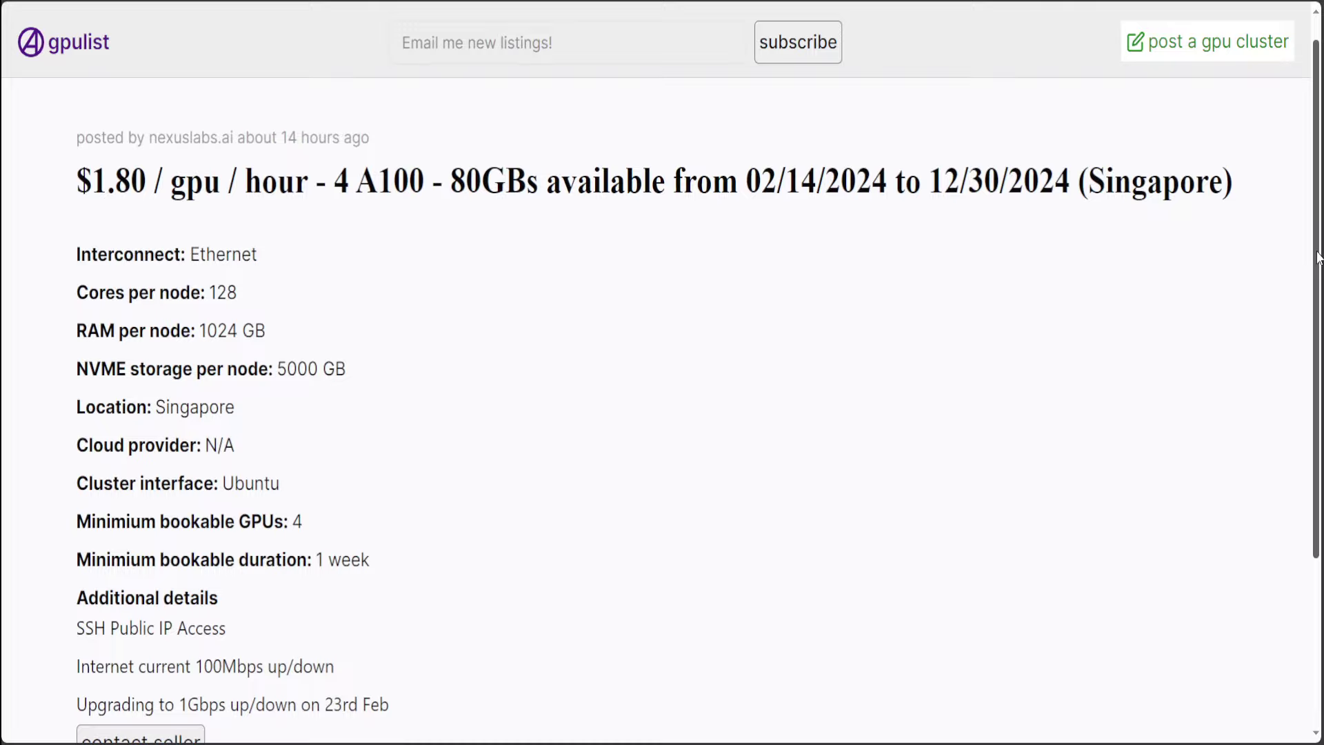
drag(1319, 257, 1320, 353)
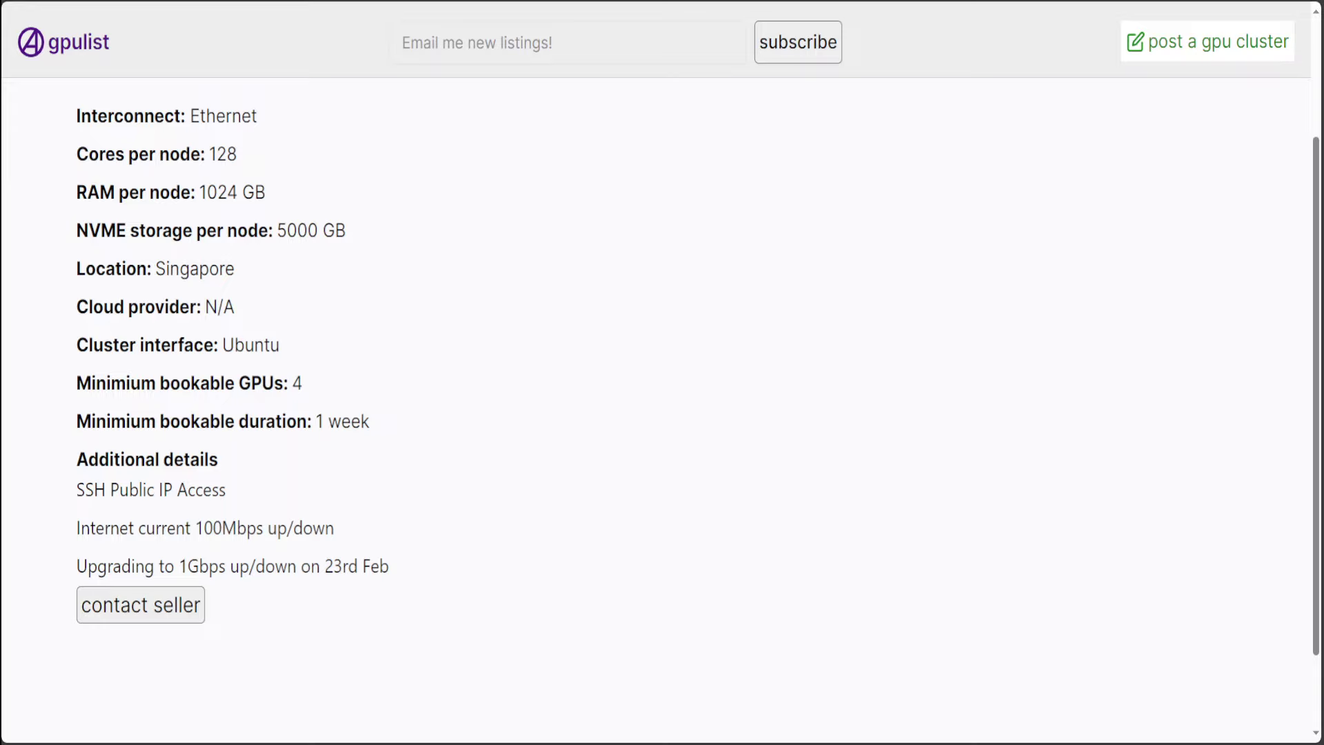
Highlight the listing's 4-GPU minimum and 1-week minimum booking duration lines.
drag(78, 384, 295, 384)
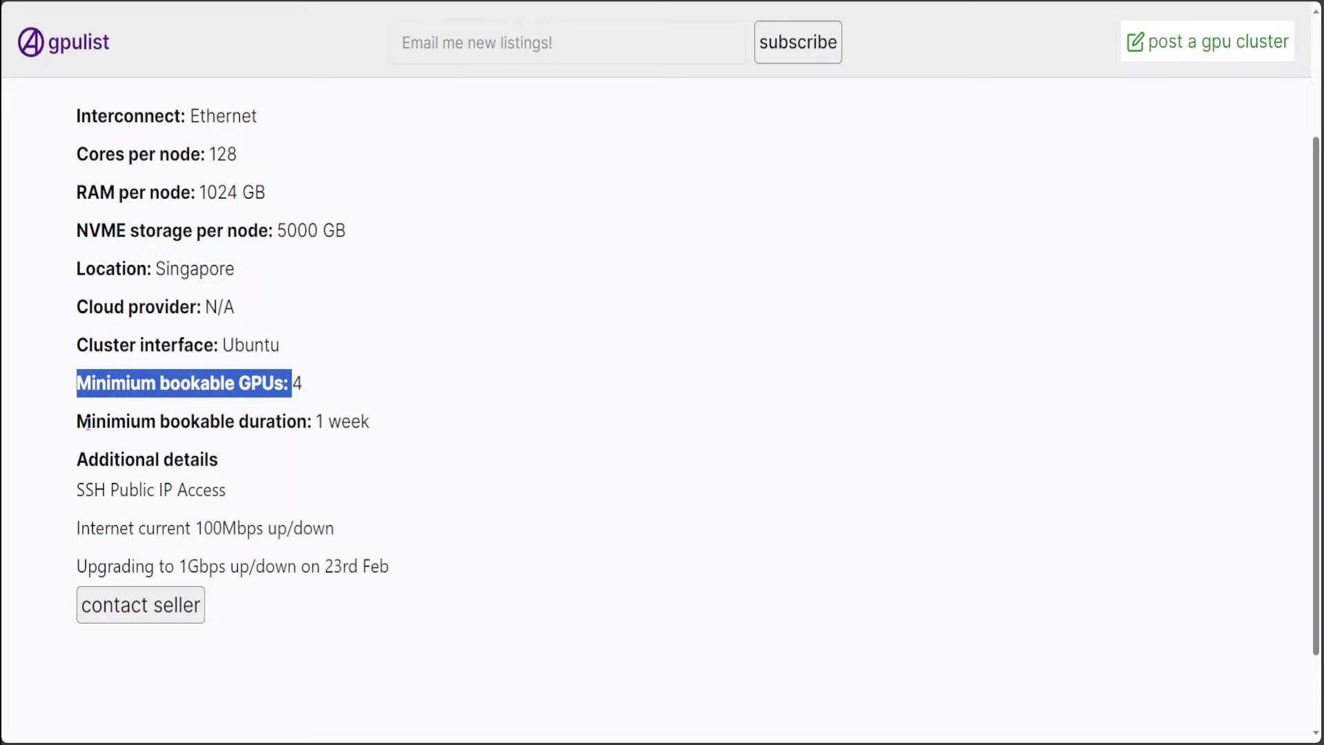
drag(90, 423, 340, 419)
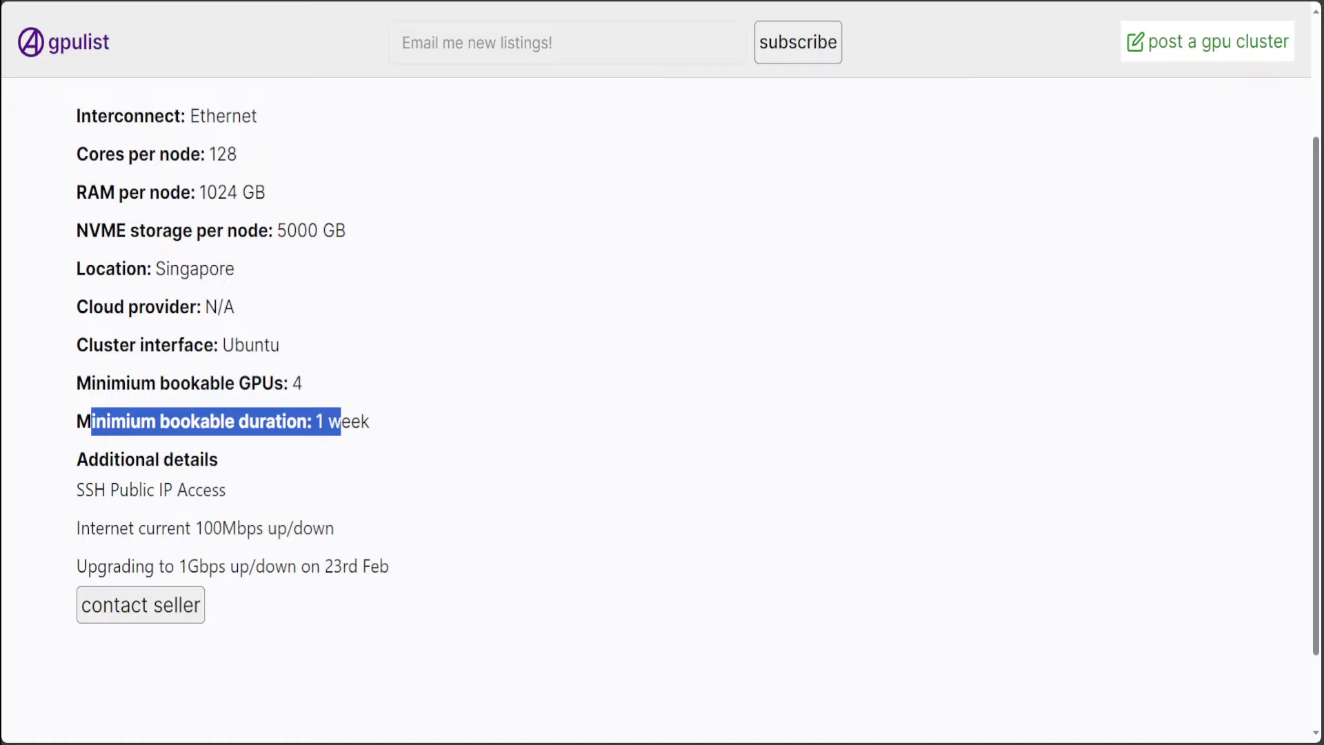
key(alt+Tab)
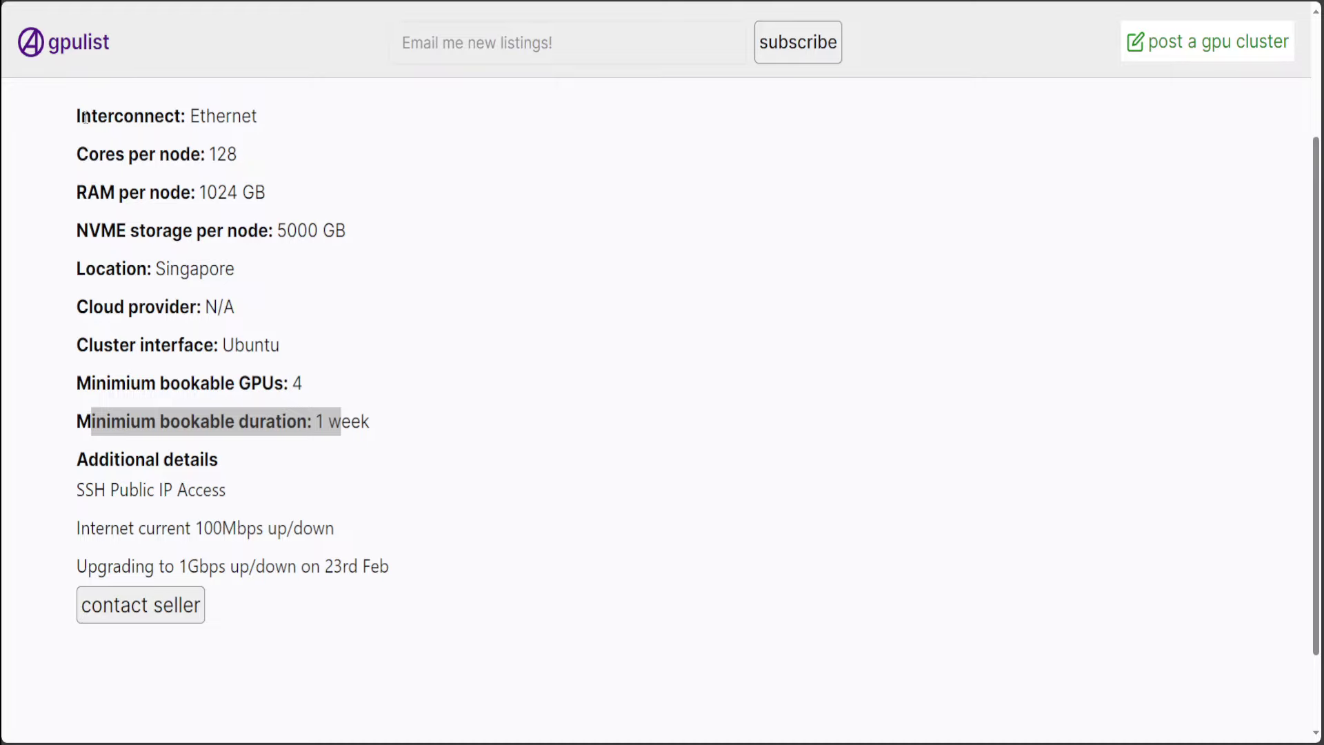
drag(77, 116, 217, 115)
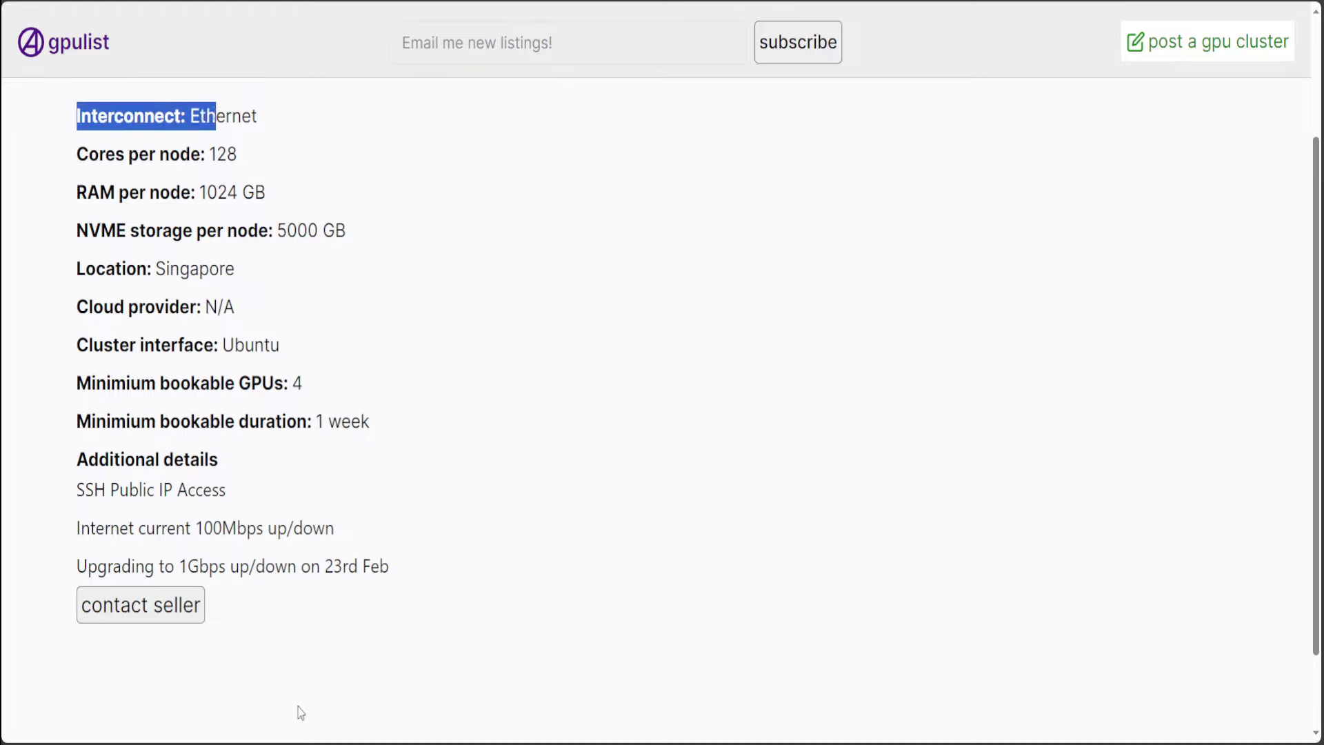
drag(197, 528, 277, 527)
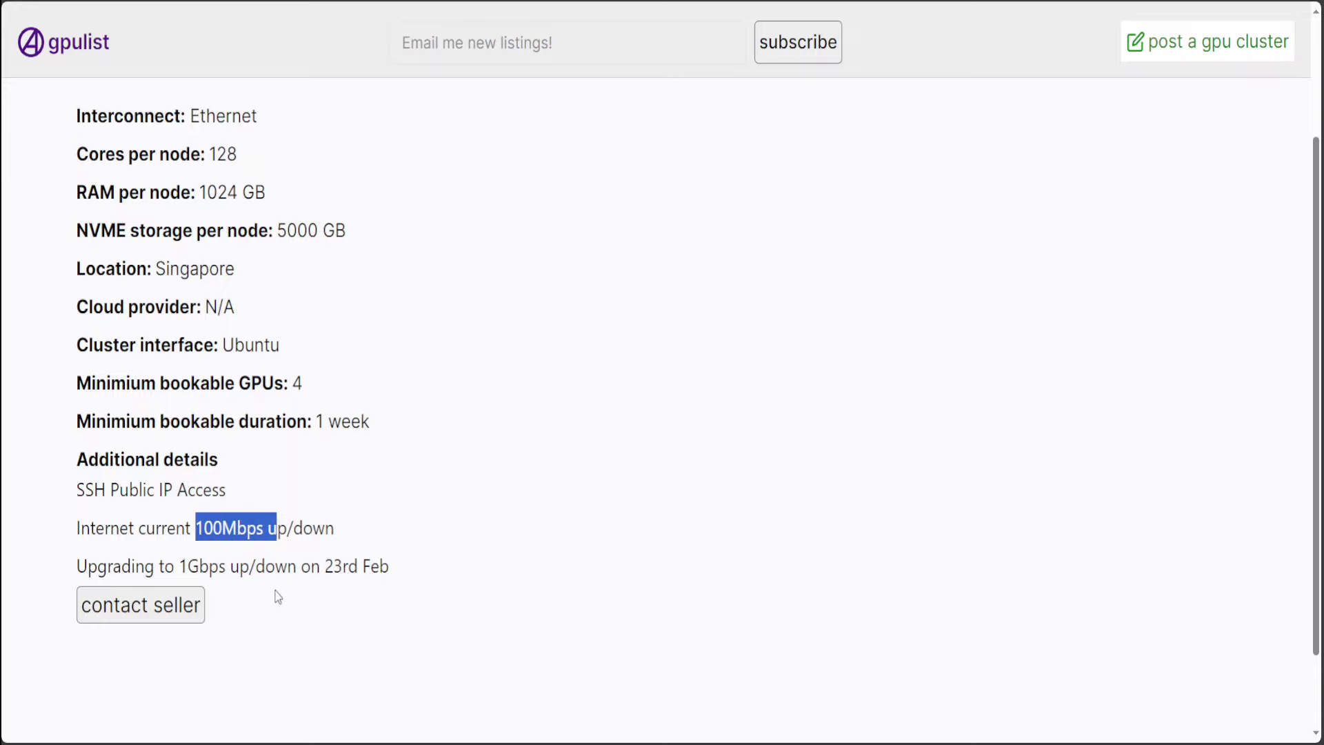
drag(180, 567, 296, 567)
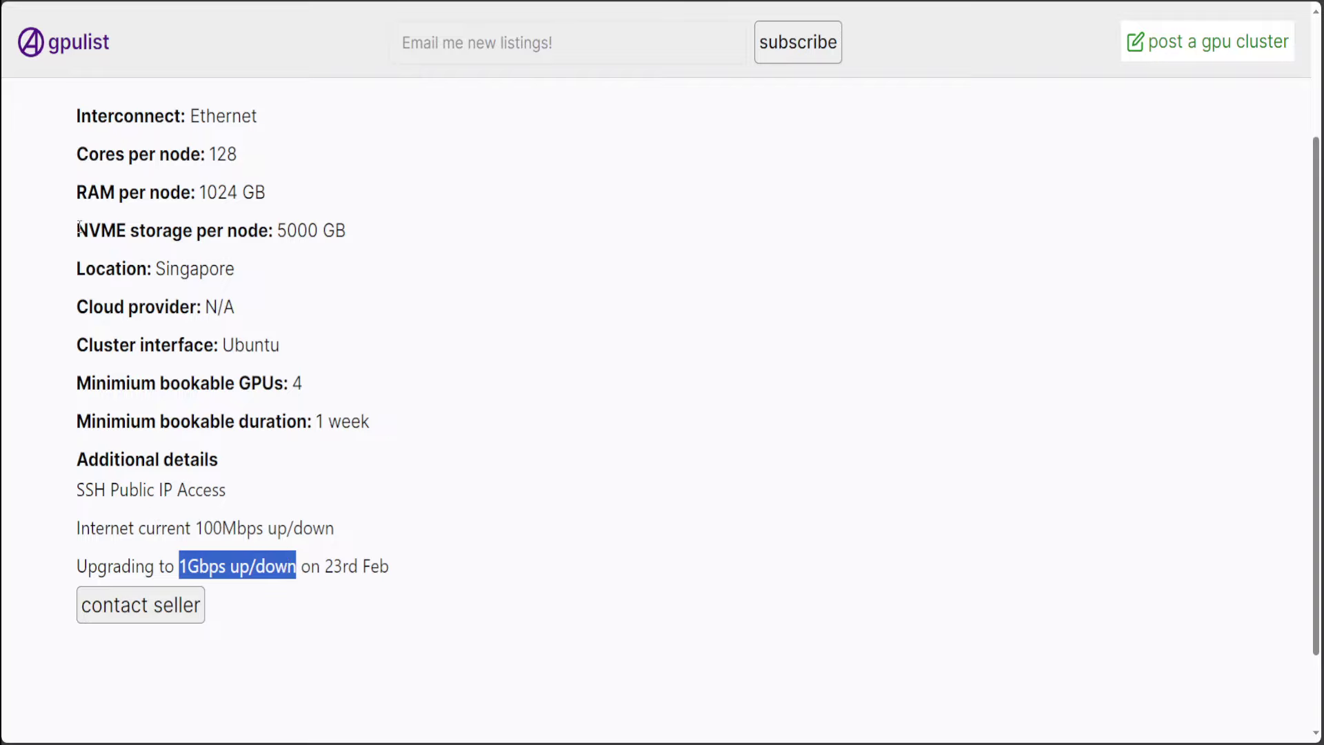
drag(84, 235, 206, 232)
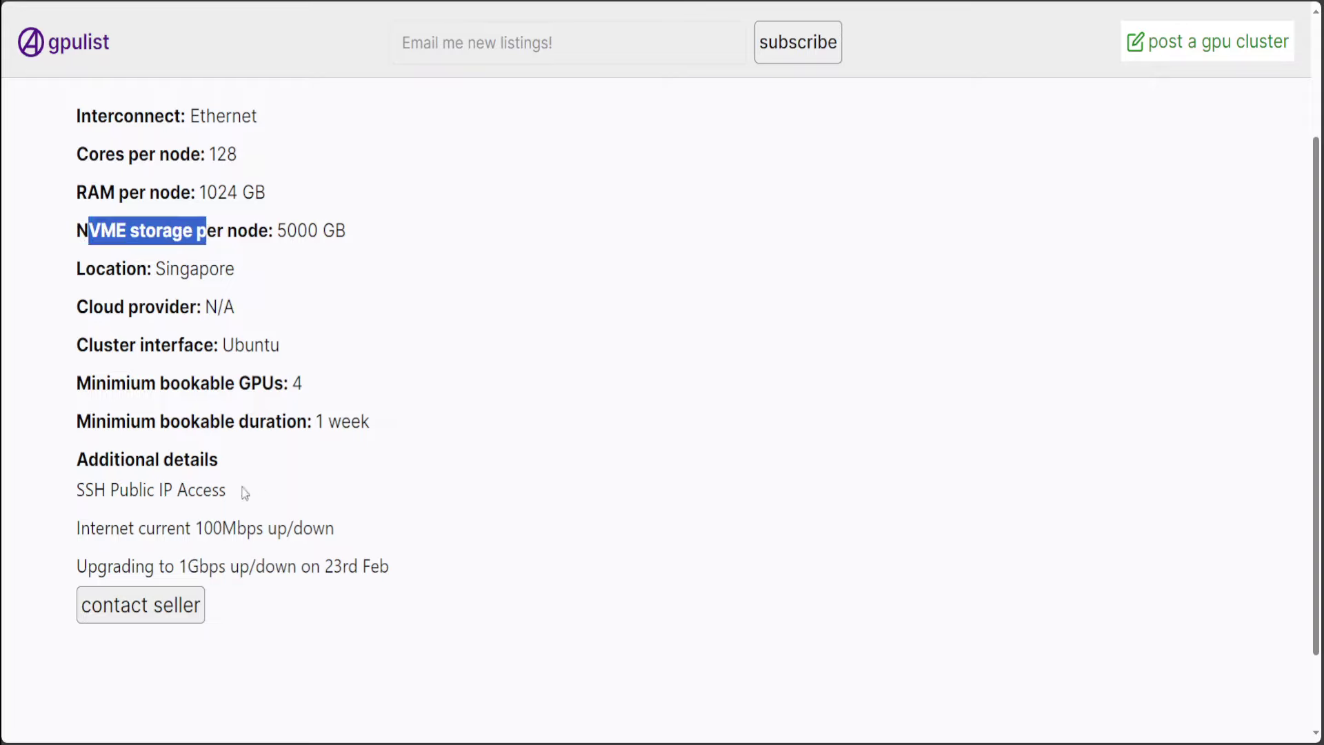
drag(93, 346, 270, 345)
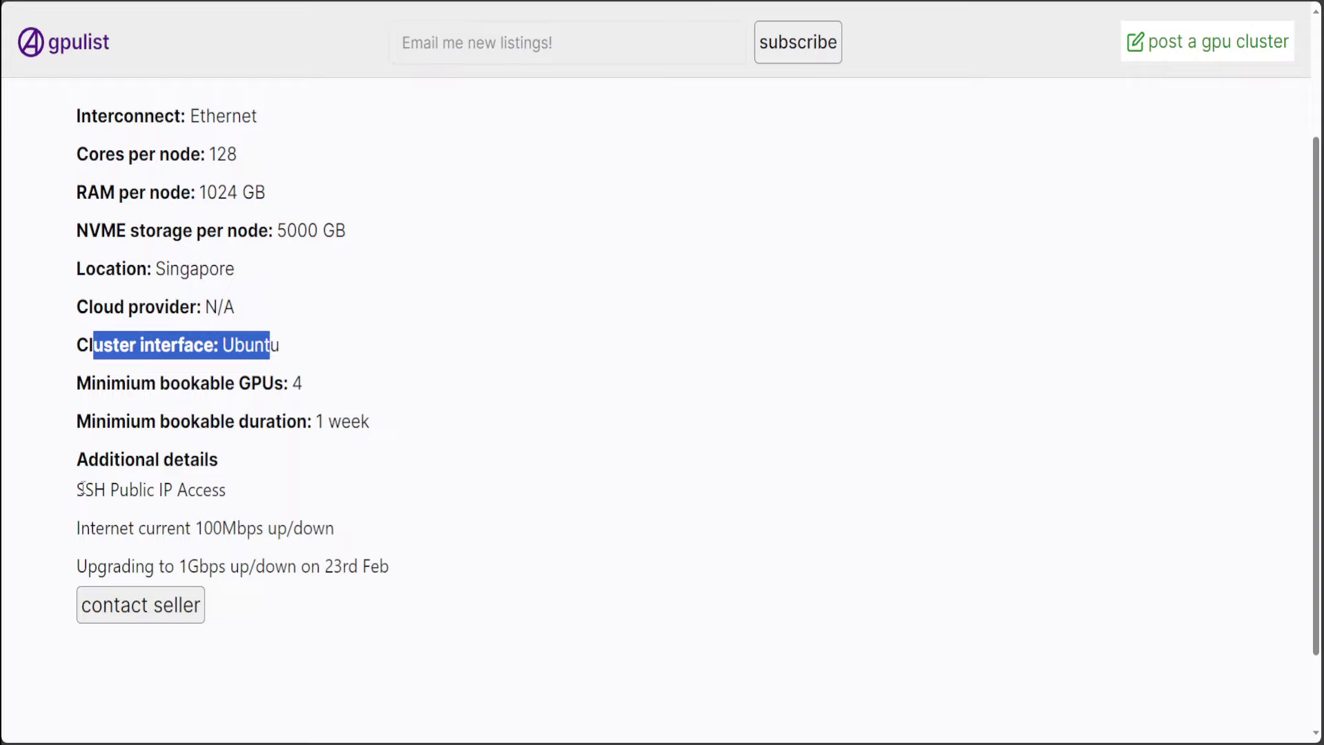
drag(84, 490, 219, 492)
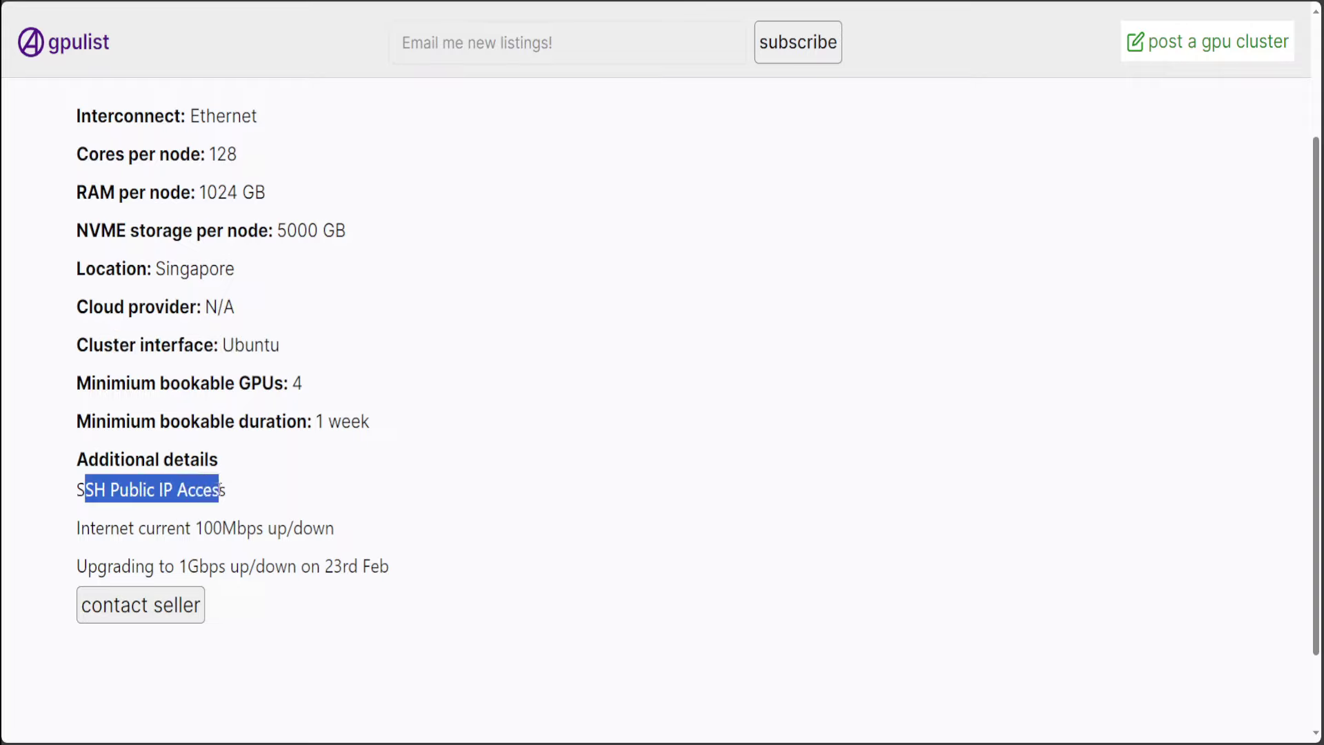
click(112, 494)
drag(79, 491, 222, 491)
click(152, 492)
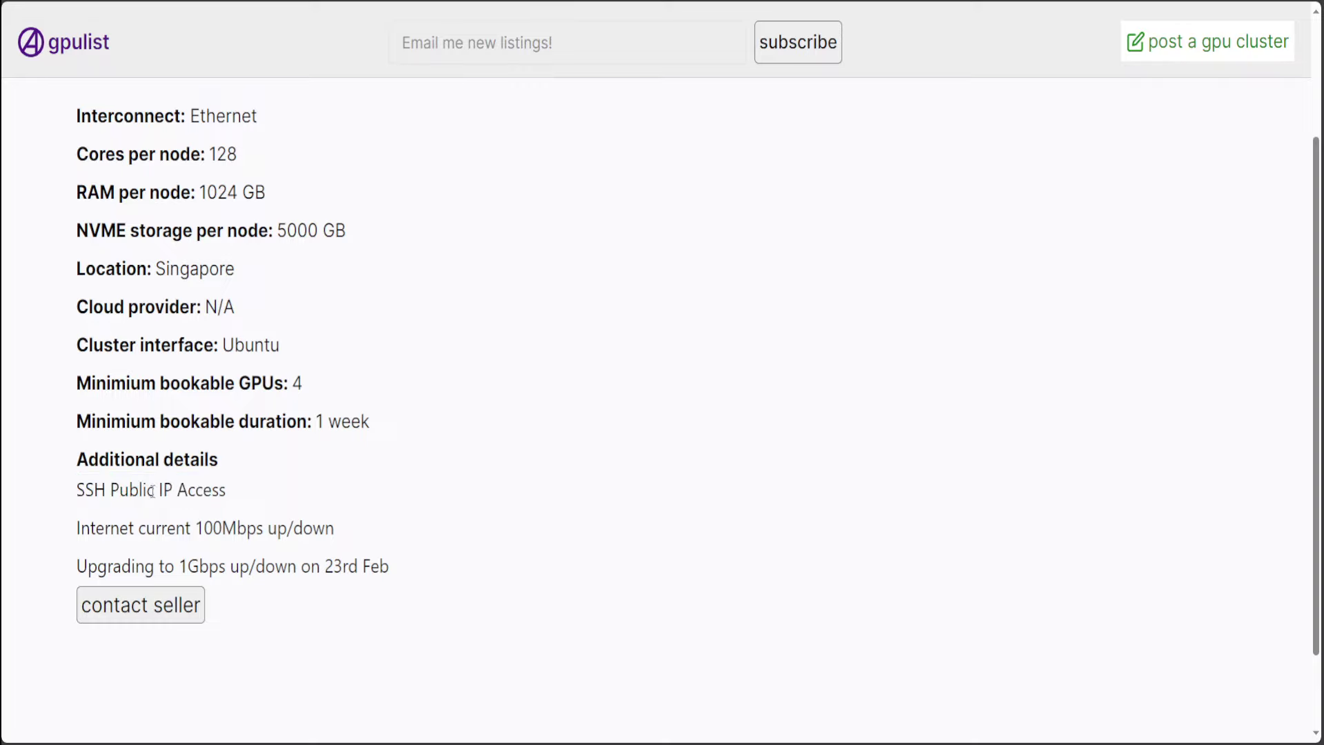
Return to the gpulist home page, clicking into and out of the new-listing alerts email field.
click(72, 49)
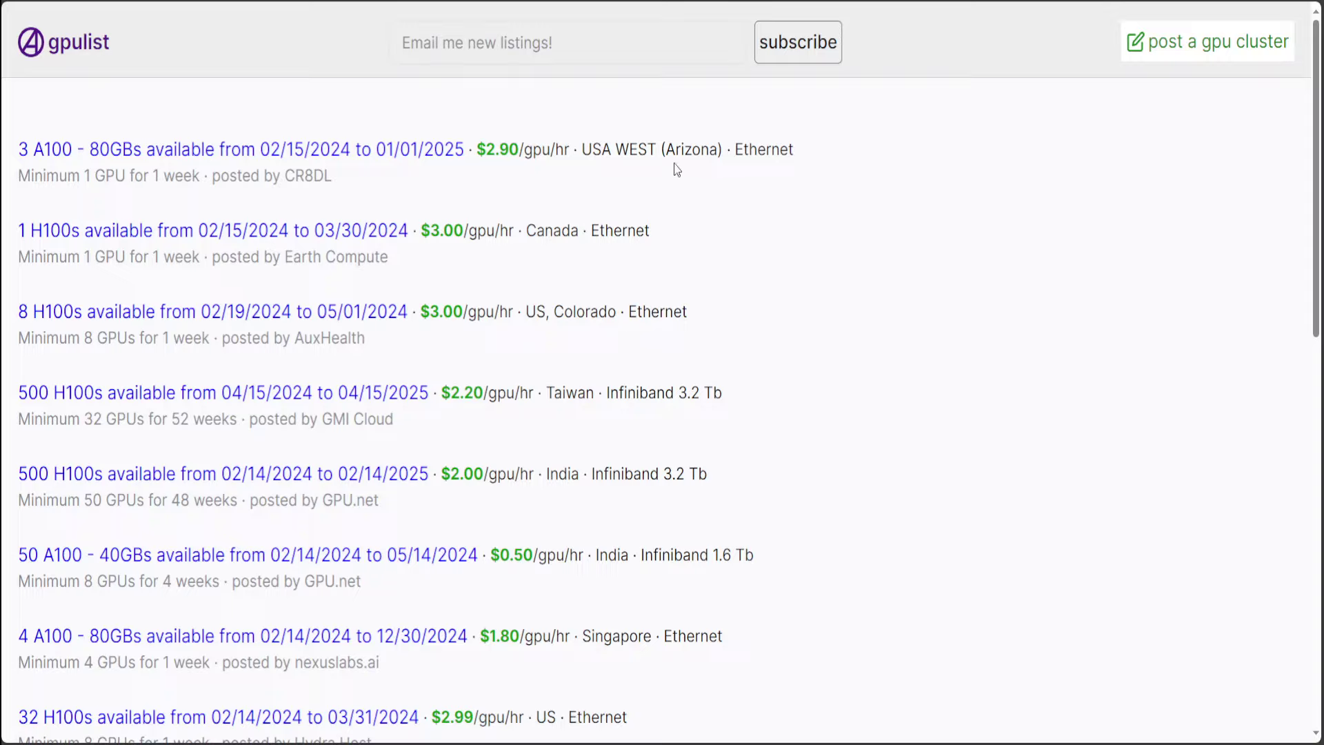
click(460, 41)
click(824, 224)
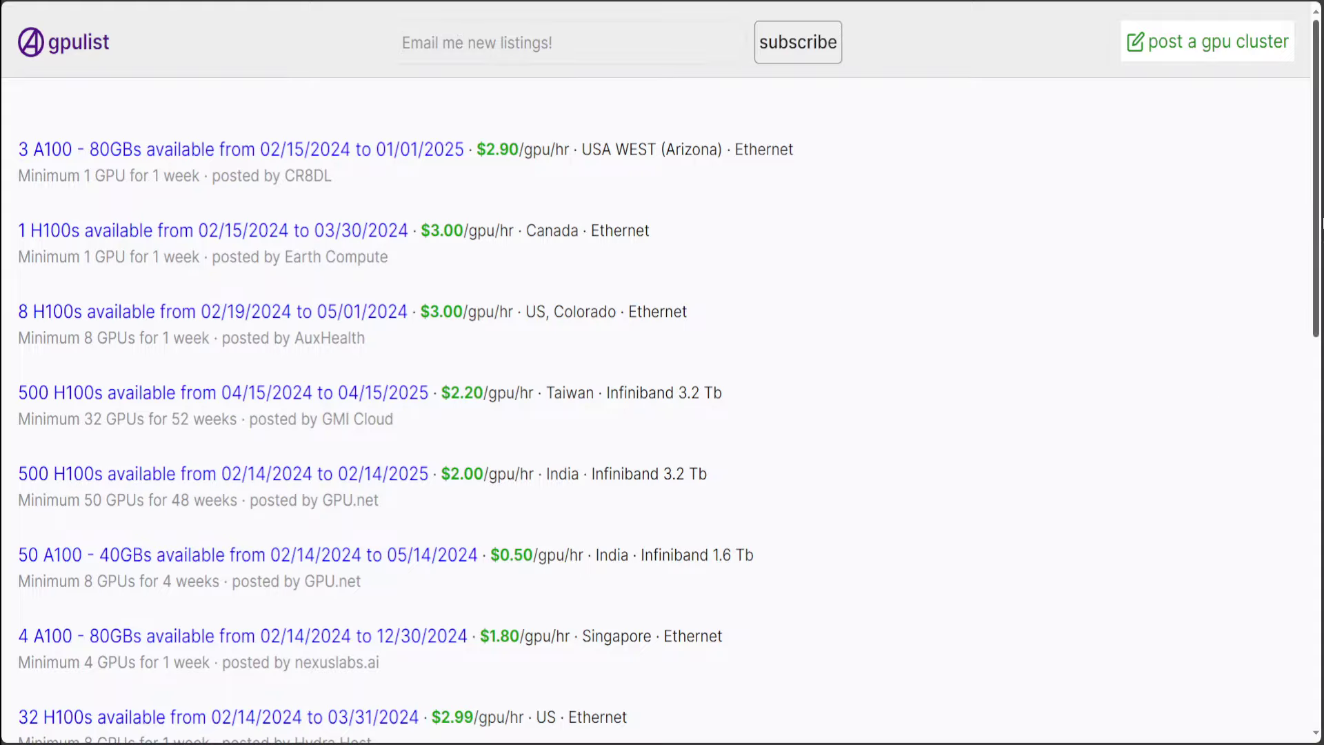
Scroll down through the GPU cluster offers and back up to the top.
drag(1317, 232, 1283, 632)
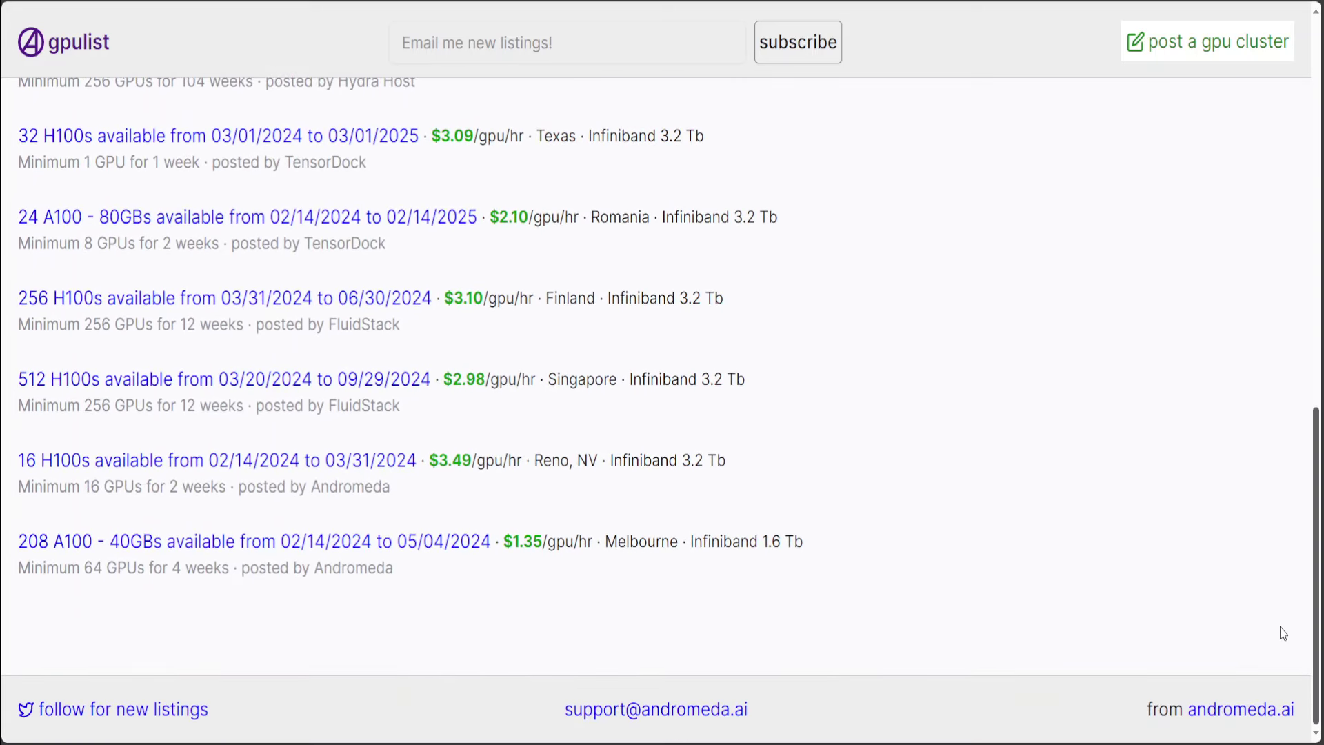
drag(1283, 633, 1286, 417)
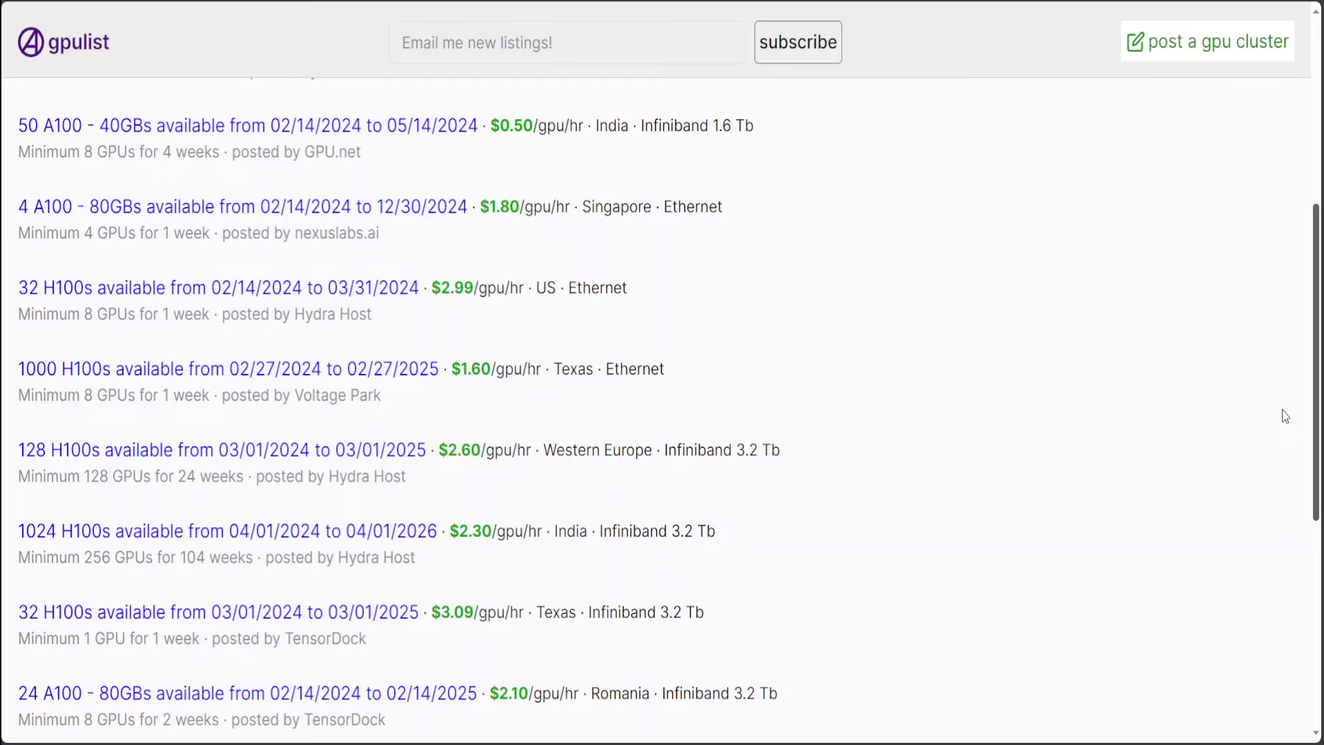
drag(1286, 416, 1280, 151)
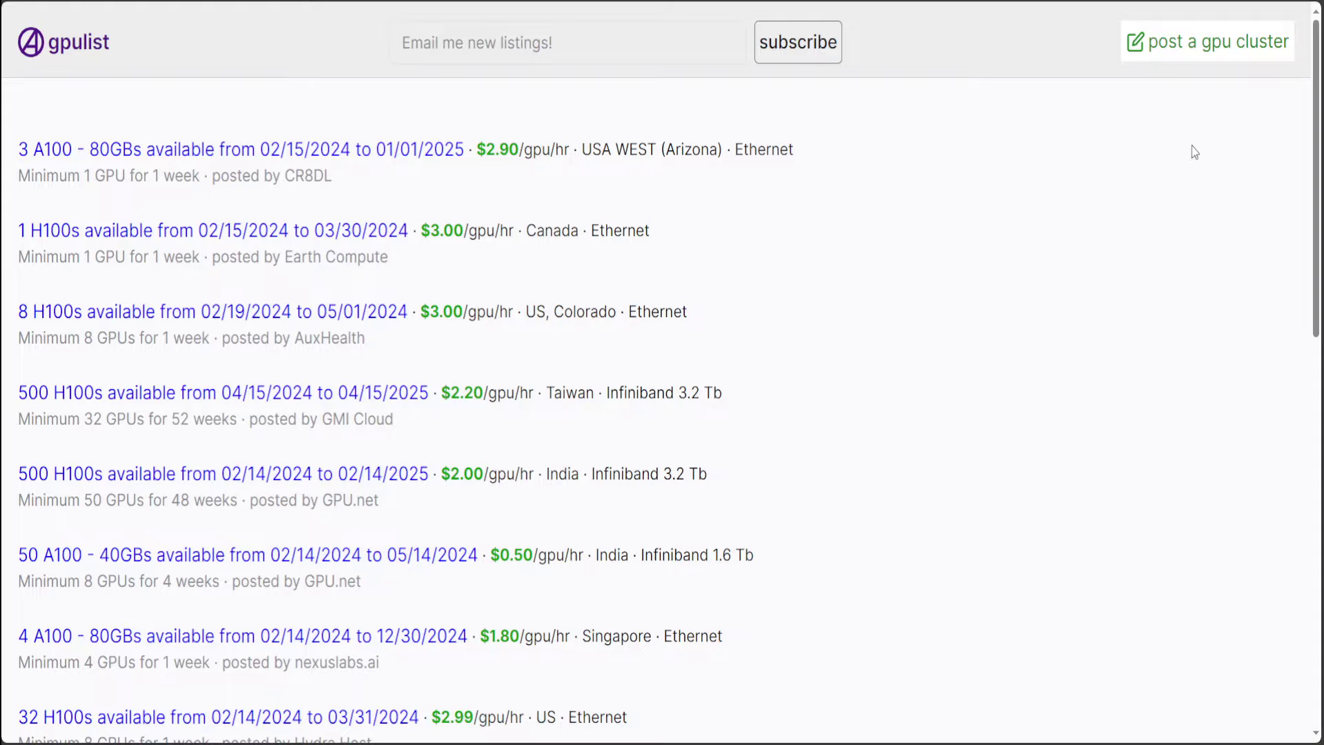
Open the 'post a gpu cluster' form and view the GPU type choices twice without picking one.
click(1198, 55)
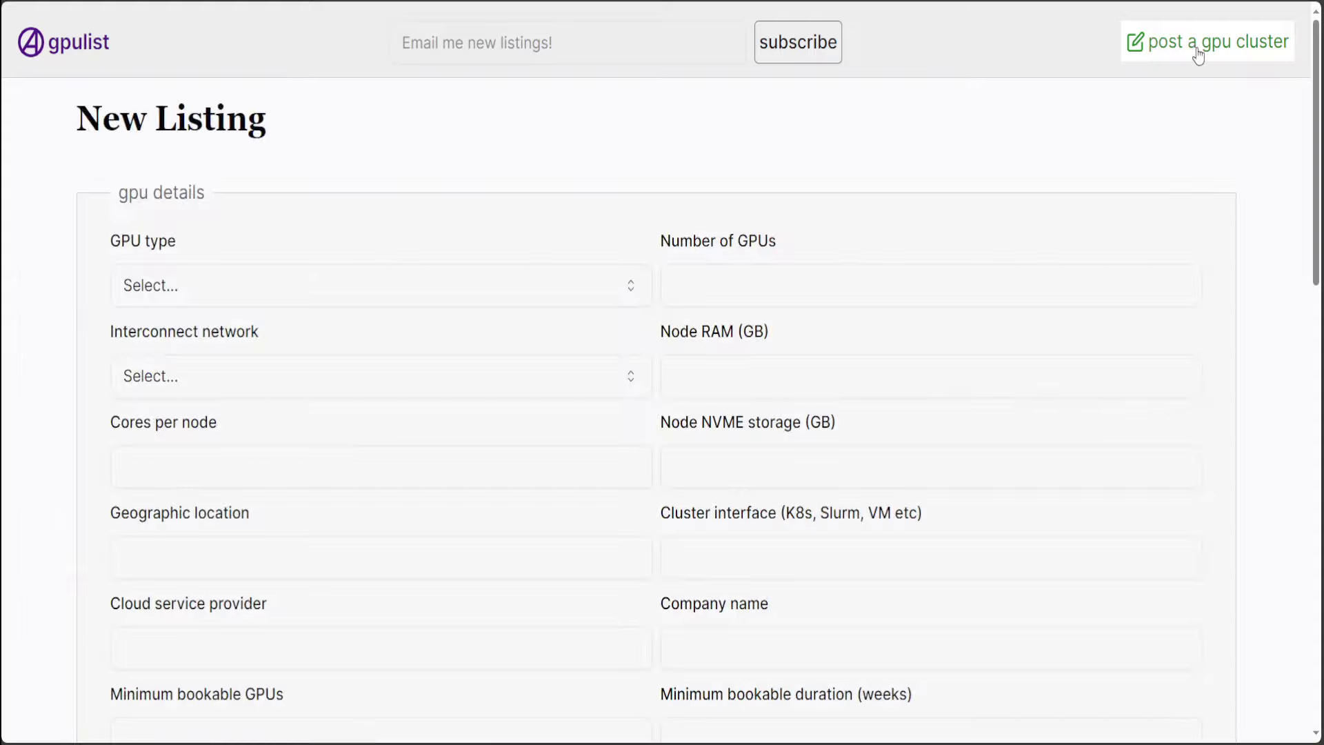
click(398, 298)
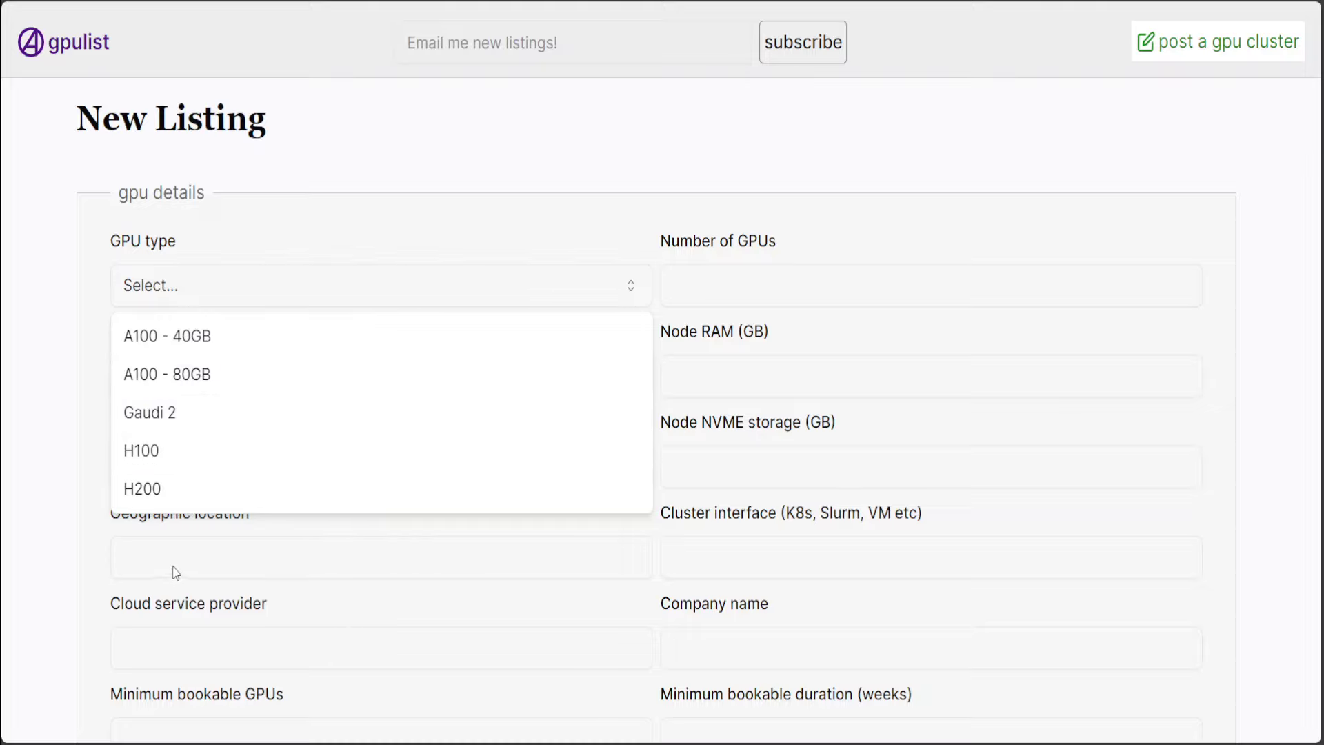
key(Escape)
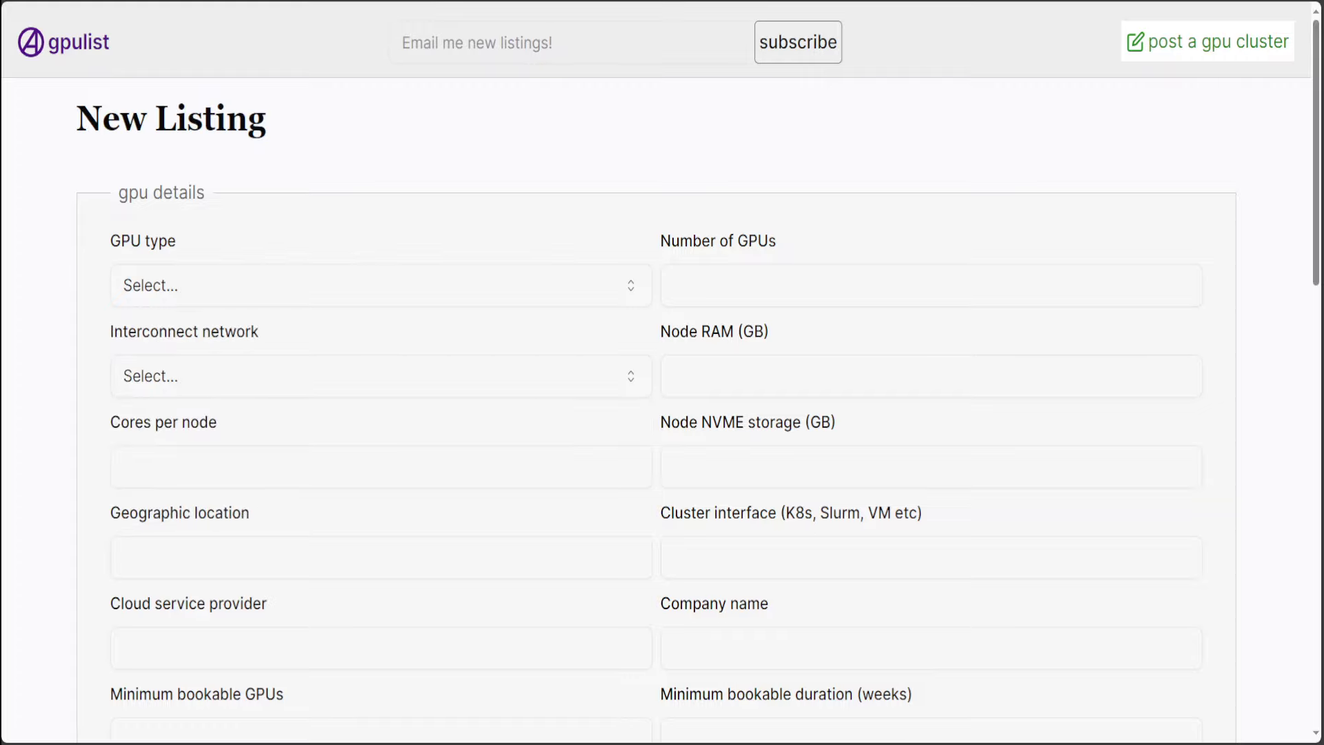
click(259, 285)
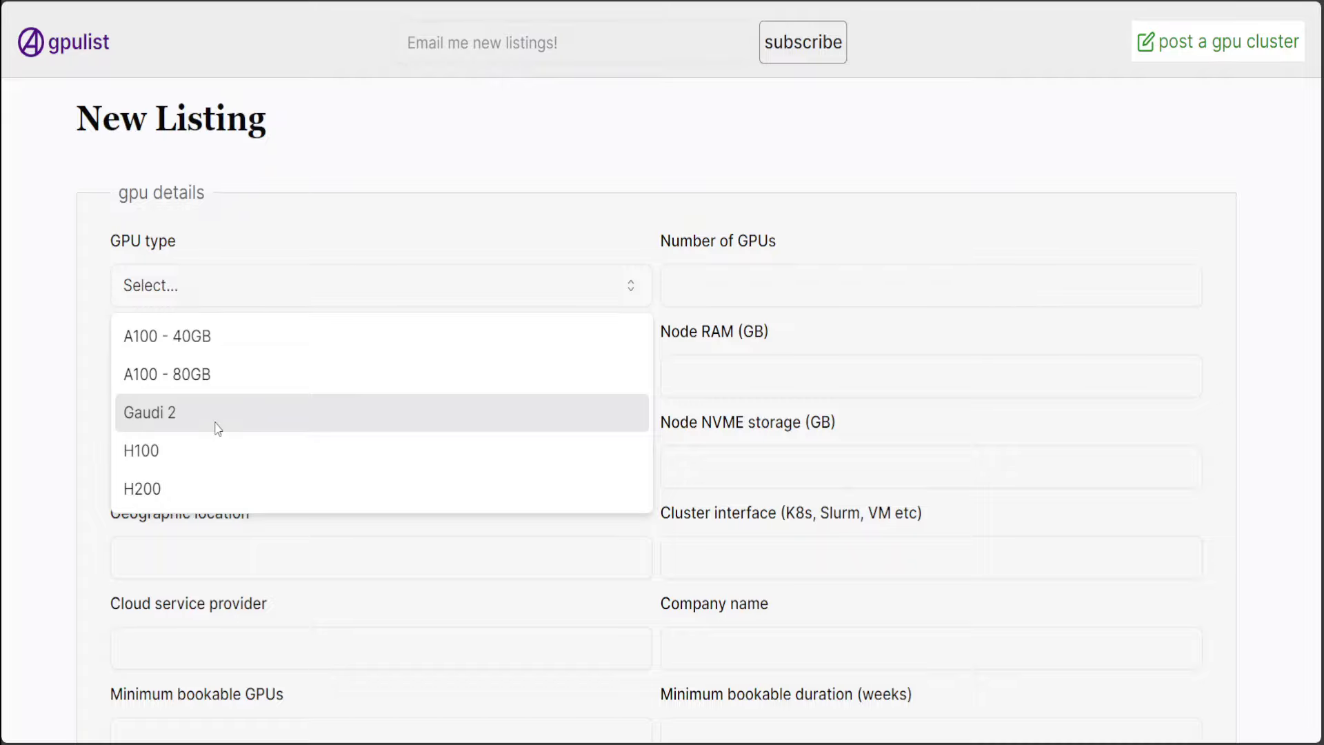
click(74, 431)
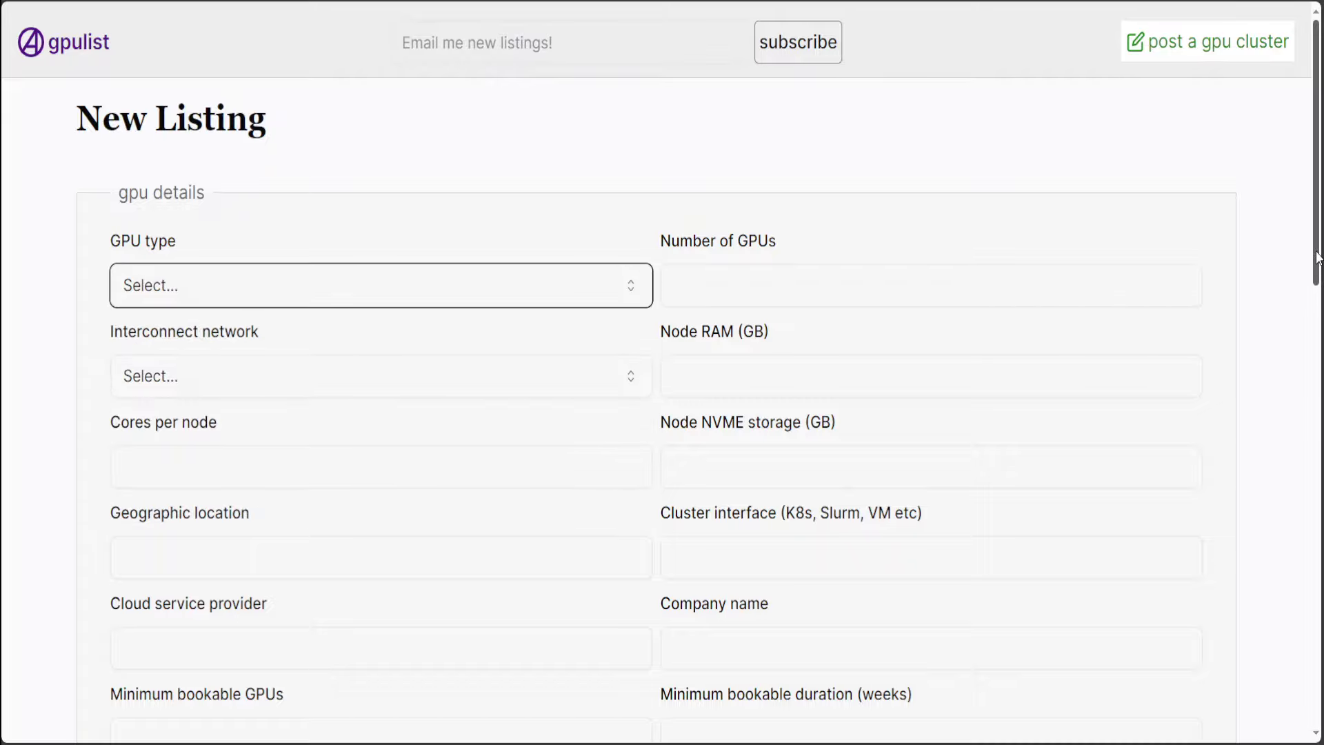
Scroll down through the availability, pricing, contact and additional details sections of the form.
scroll(1318, 258, down, 4)
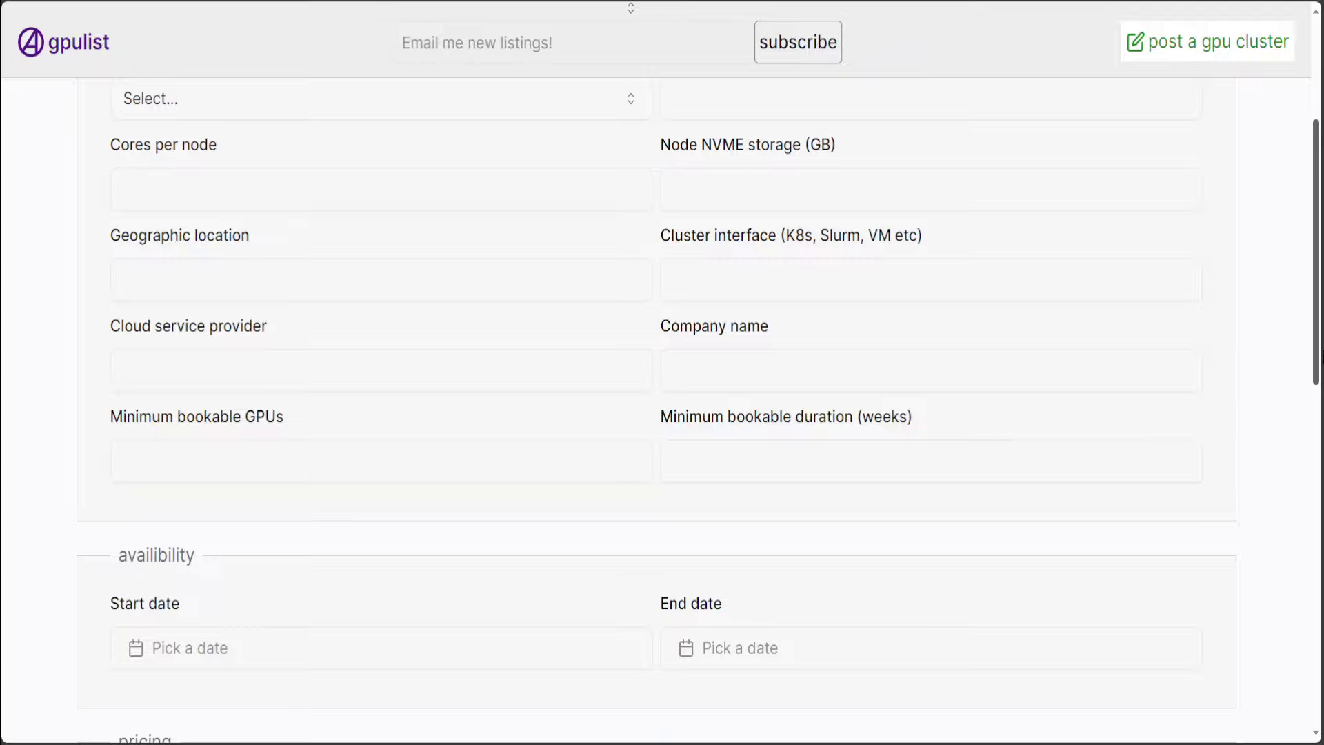
scroll(1317, 276, down, 2)
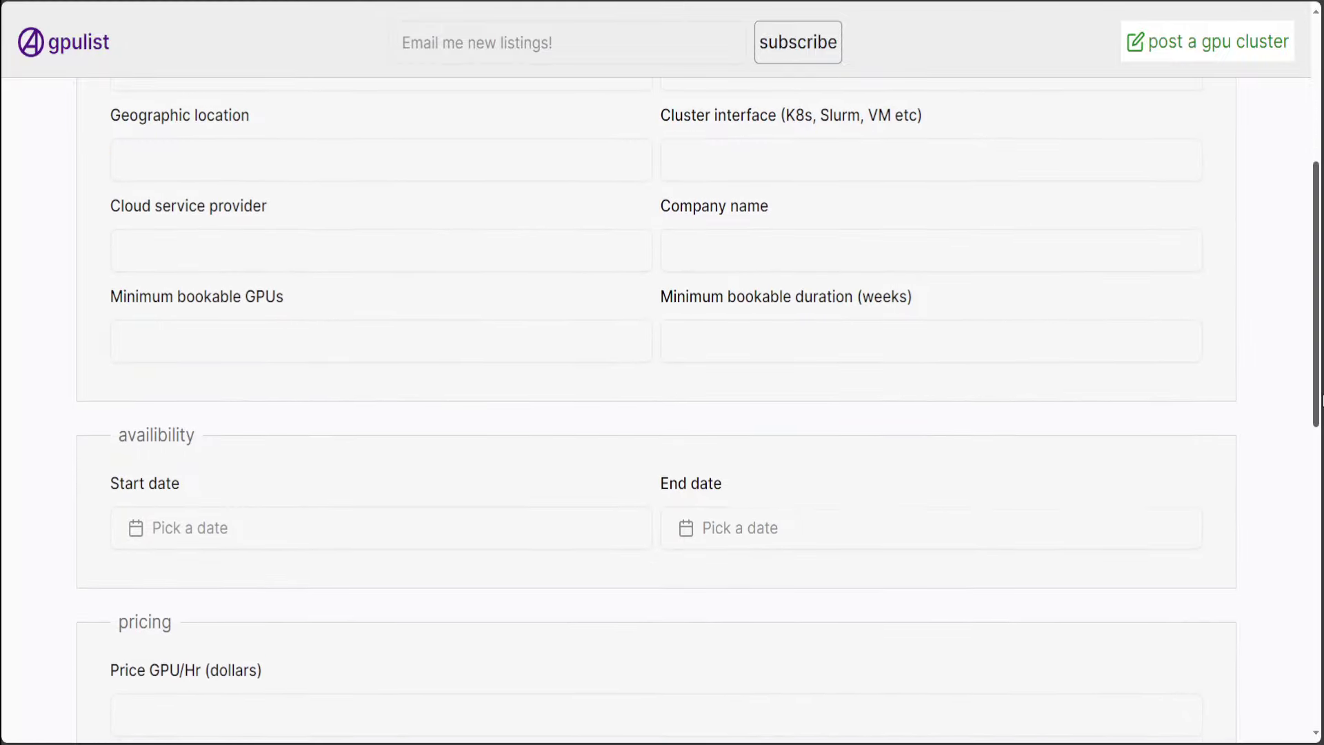
drag(1319, 398, 1320, 699)
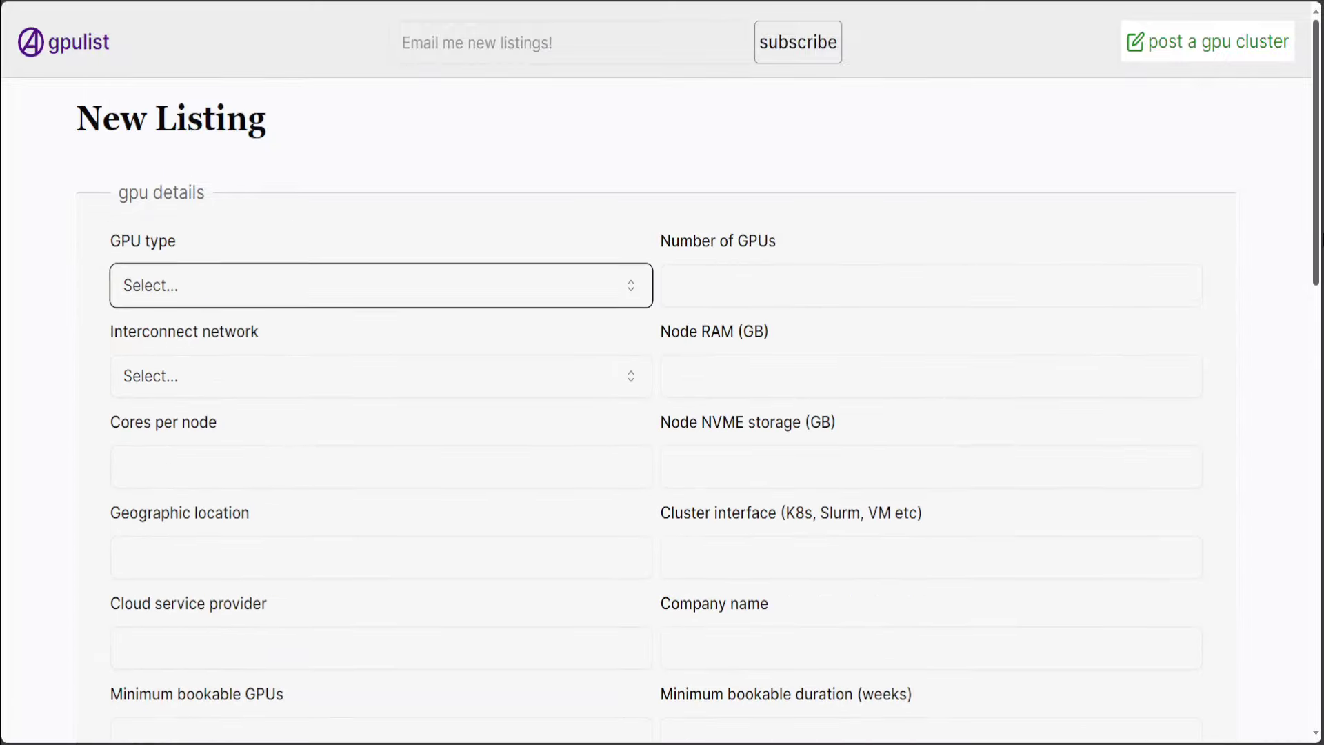
Go back to the gpulist home listings via the logo, leaving the form unsubmitted.
click(65, 47)
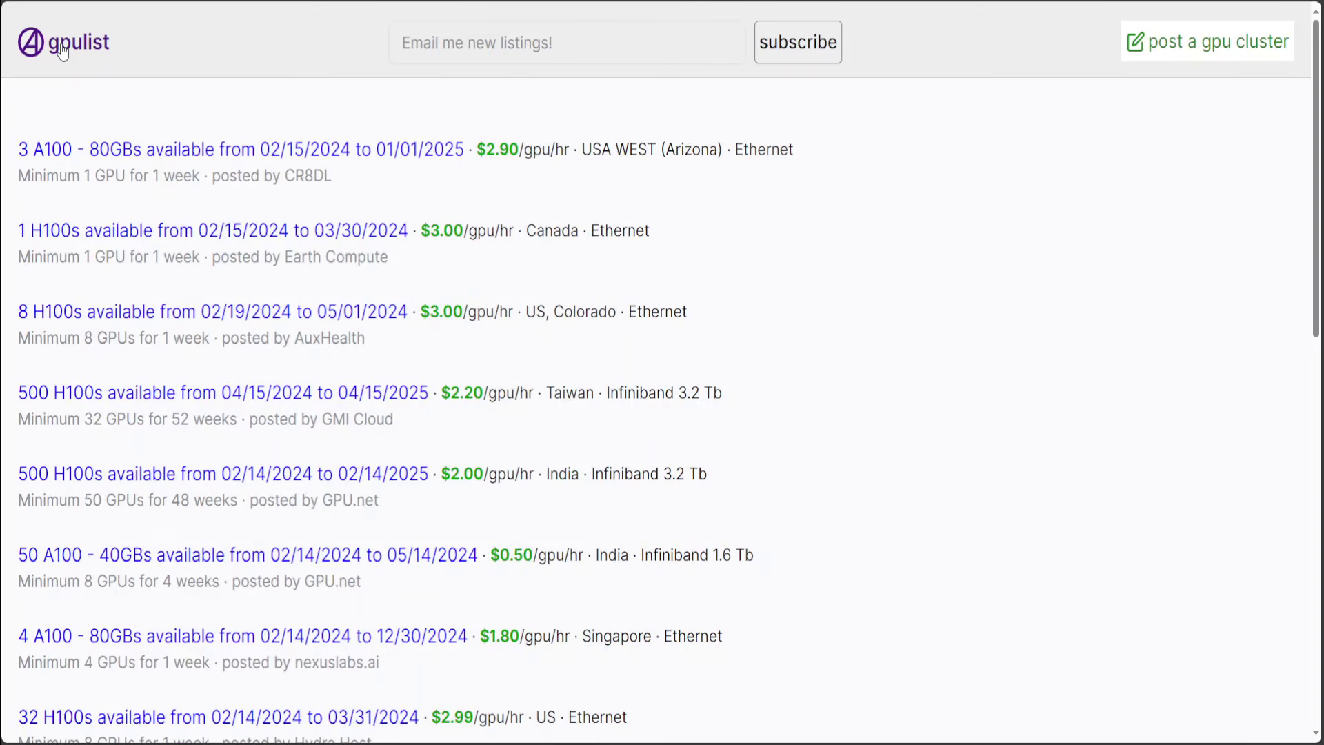